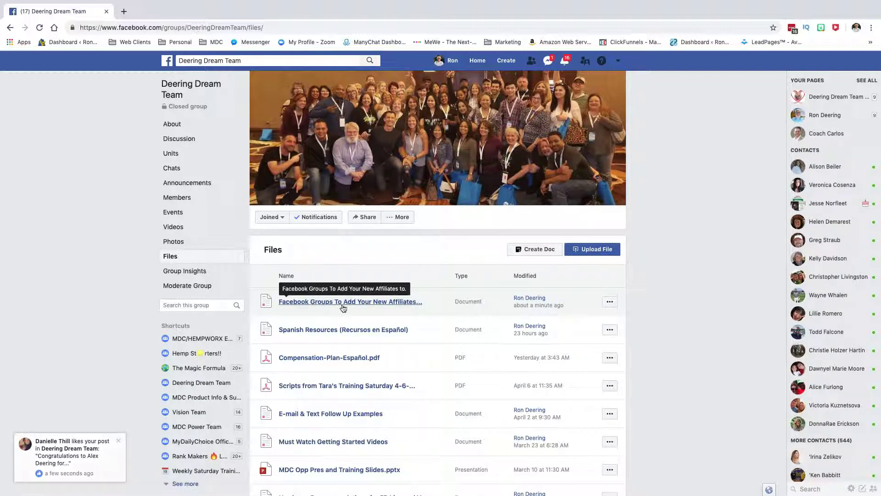
Open the 'Facebook Groups To Add Your New Affiliates to.' doc and highlight its five group links.
{"action": "left_click", "coordinate": [346, 303]}
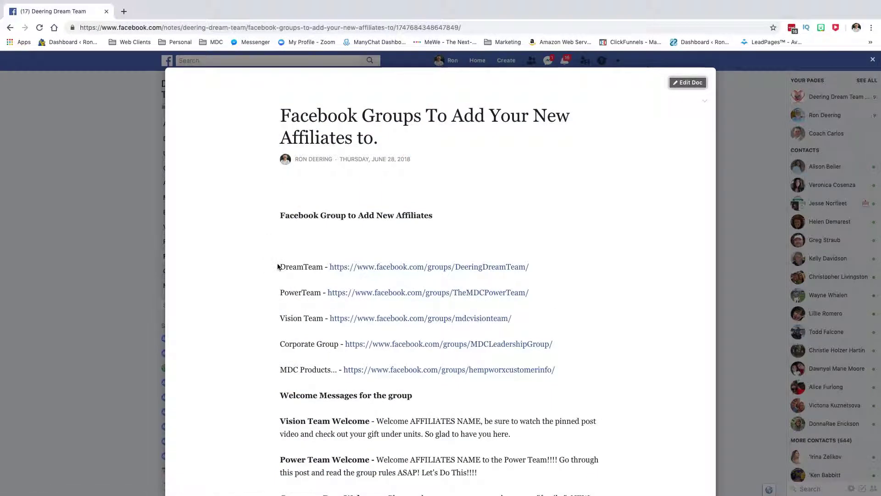
{"action": "left_click_drag", "start_coordinate": [278, 266], "coordinate": [585, 383]}
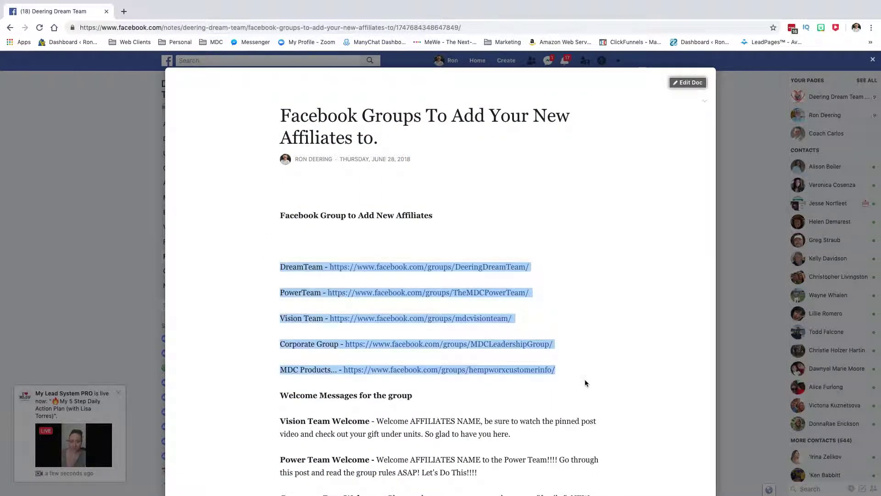
{"action": "left_click", "coordinate": [585, 319]}
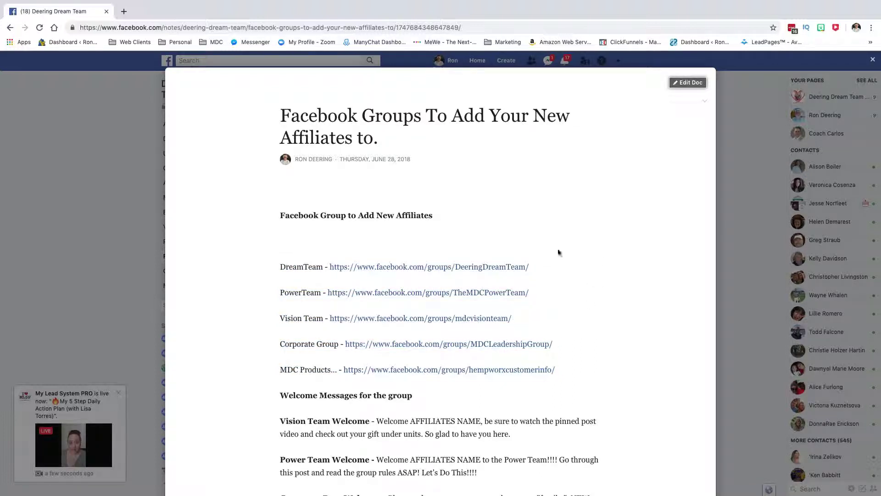
{"action": "scroll", "coordinate": [492, 256], "scroll_direction": "down", "scroll_amount": 1}
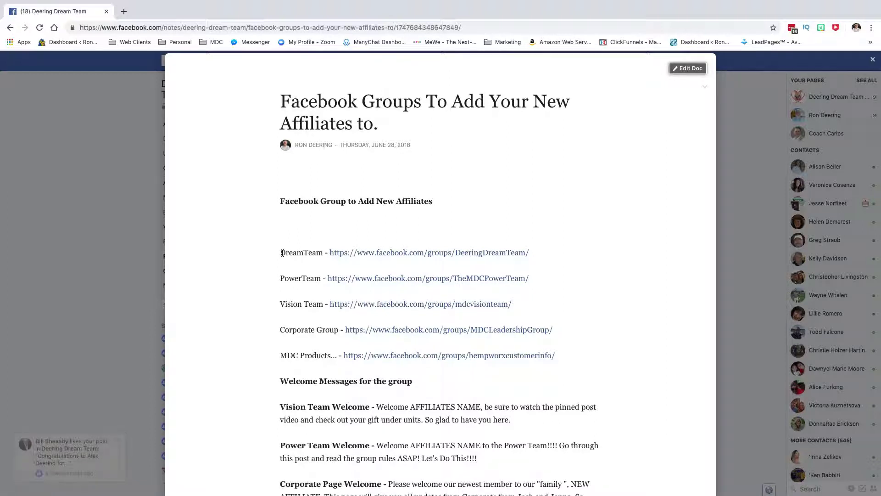
Re-highlight the five group links, close the doc, and return to the group's Discussion feed.
{"action": "left_click_drag", "start_coordinate": [282, 253], "coordinate": [566, 356]}
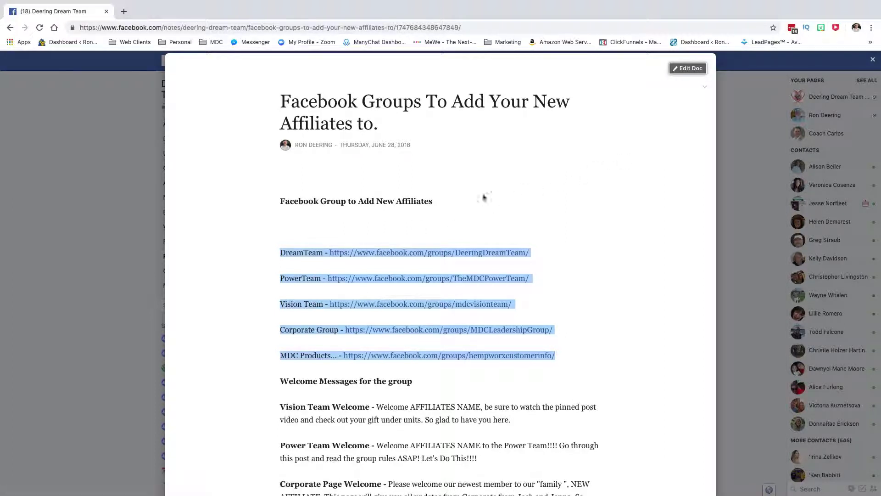
{"action": "scroll", "coordinate": [522, 191], "scroll_direction": "down", "scroll_amount": 1}
{"action": "left_click", "coordinate": [751, 148]}
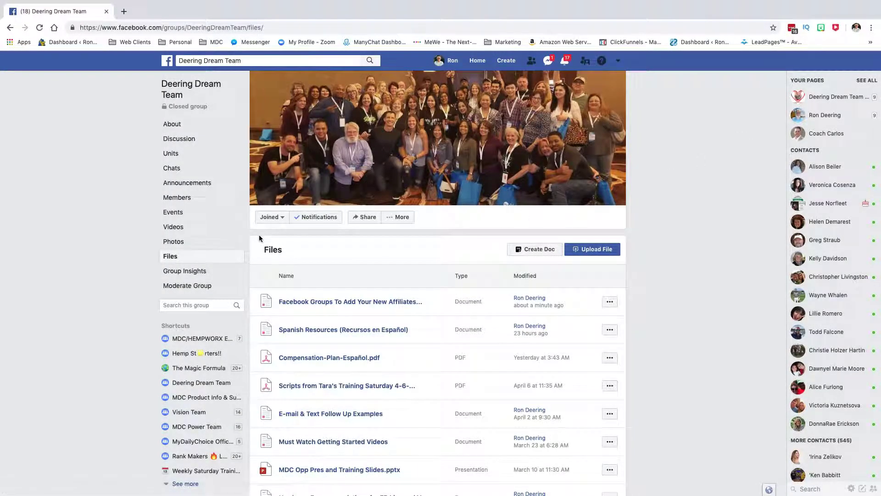
{"action": "left_click", "coordinate": [179, 139]}
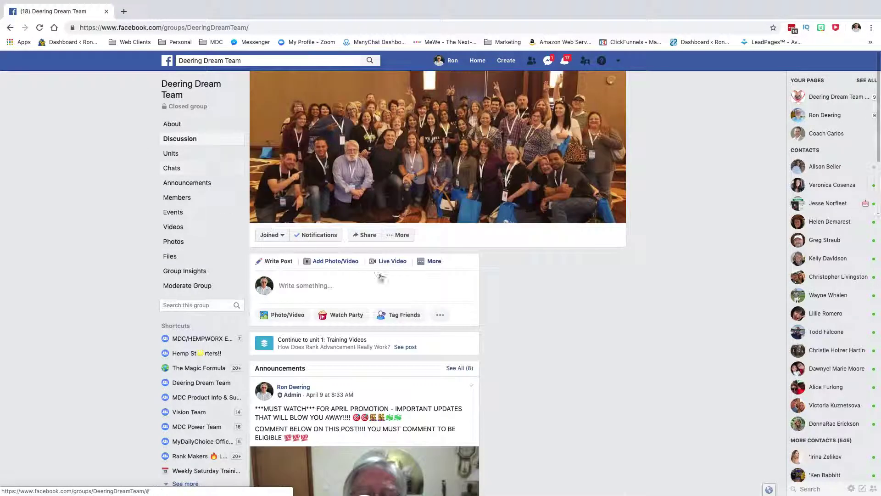
{"action": "left_click", "coordinate": [509, 273]}
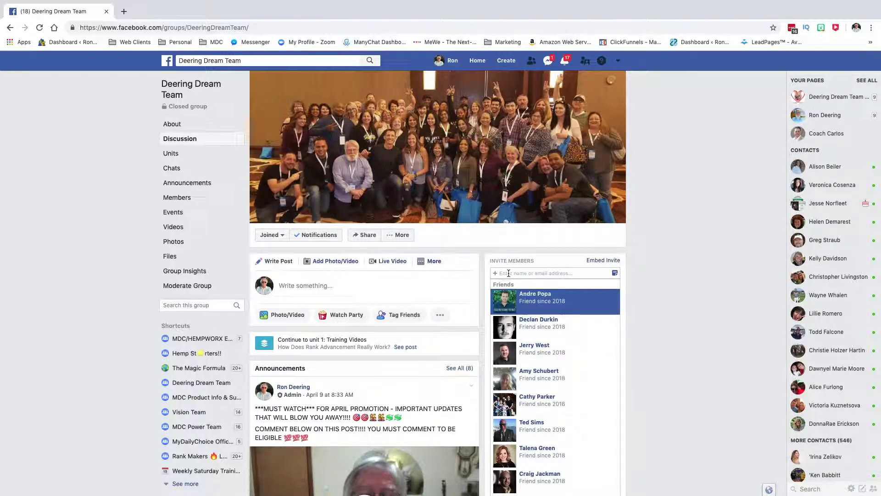
{"action": "type", "text": "An"}
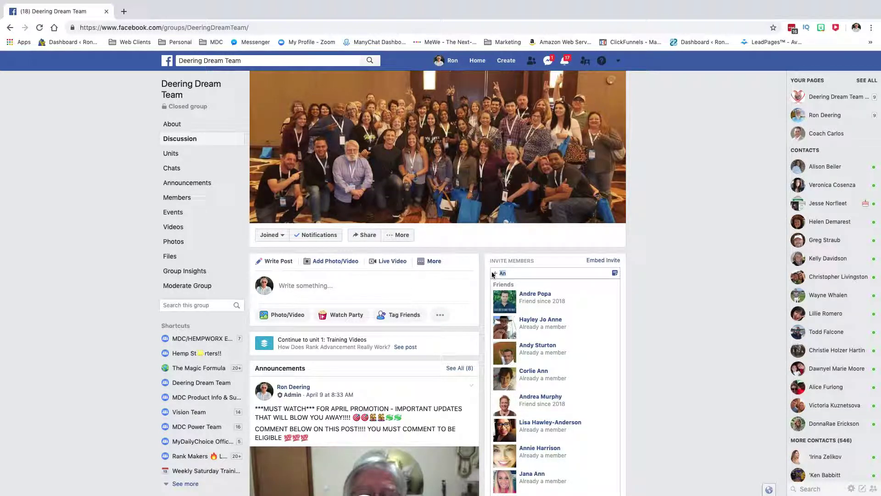
{"action": "key", "text": "BackSpace"}
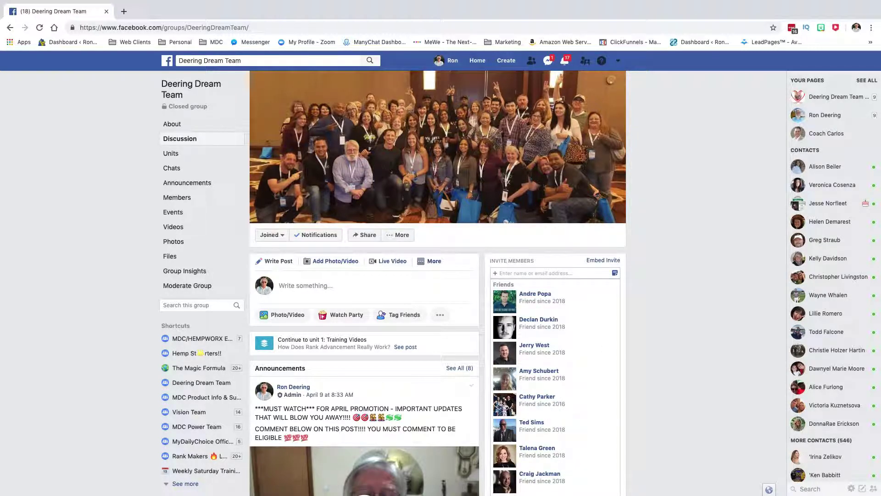
{"action": "left_click", "coordinate": [642, 301]}
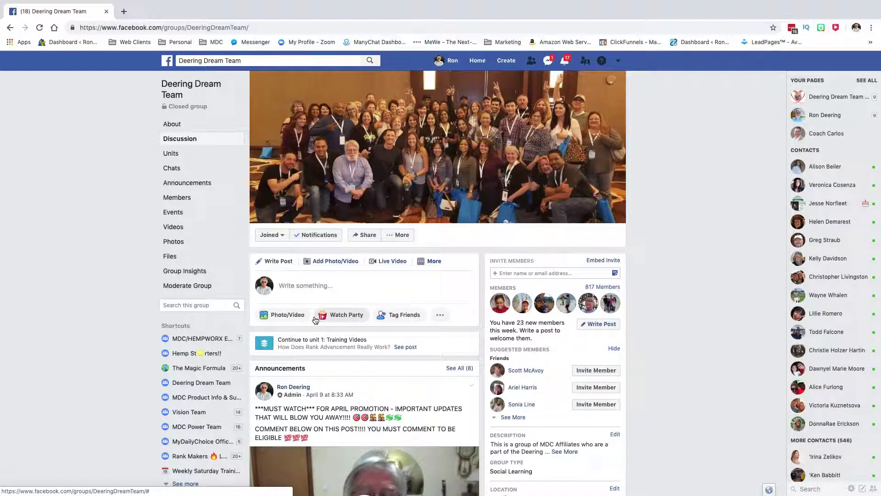
{"action": "left_click", "coordinate": [310, 286]}
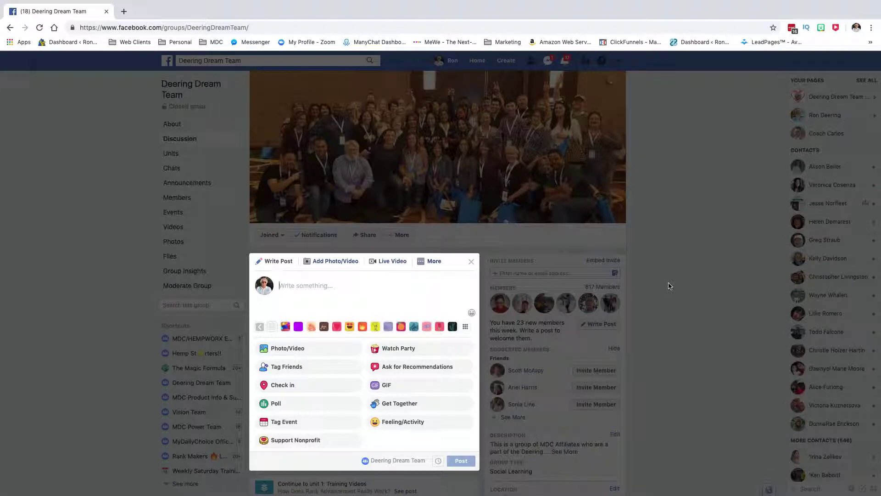
{"action": "left_click", "coordinate": [670, 285]}
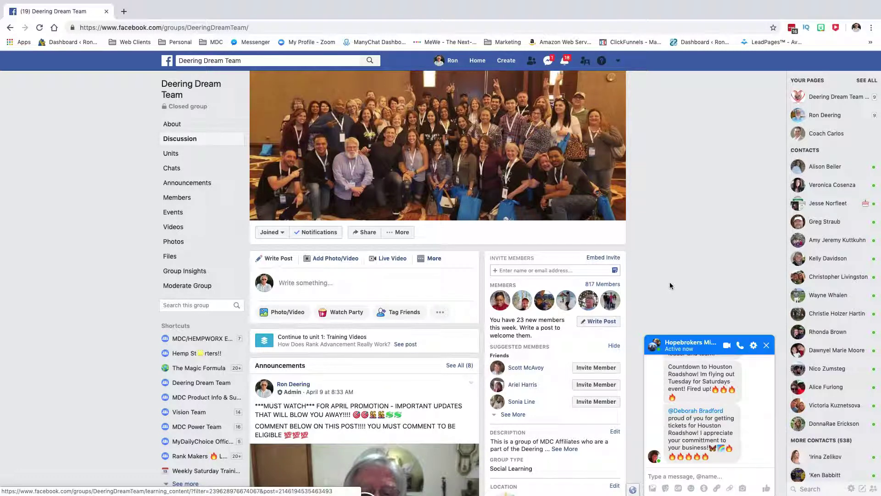
Open the Deering Dream Team group chat in Messenger and start adding people to it.
{"action": "left_click", "coordinate": [768, 346]}
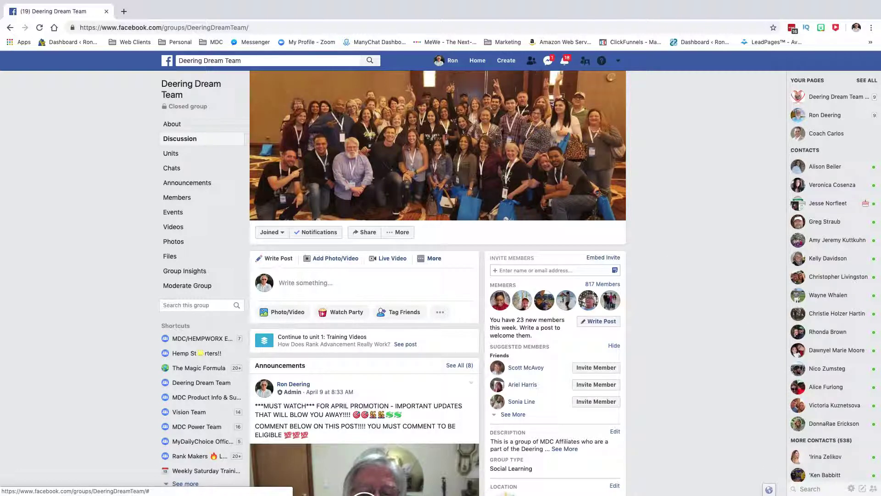
{"action": "left_click", "coordinate": [548, 60]}
{"action": "left_click", "coordinate": [478, 155]}
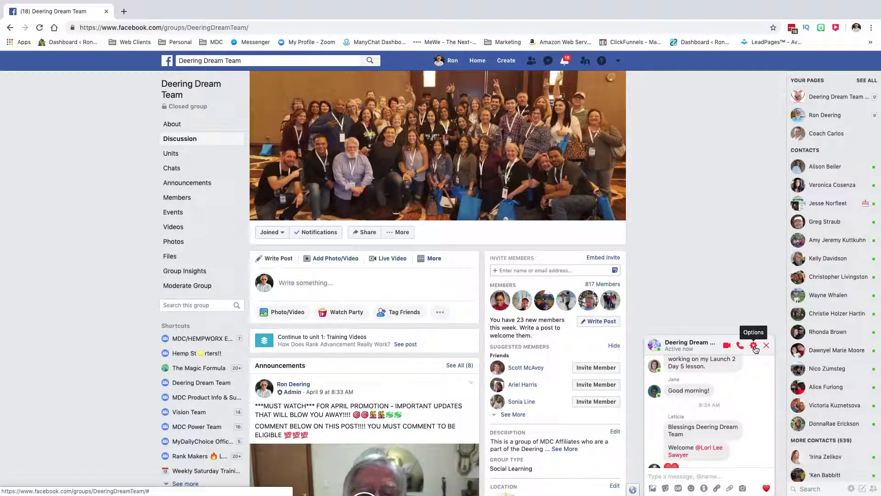
{"action": "left_click", "coordinate": [754, 346]}
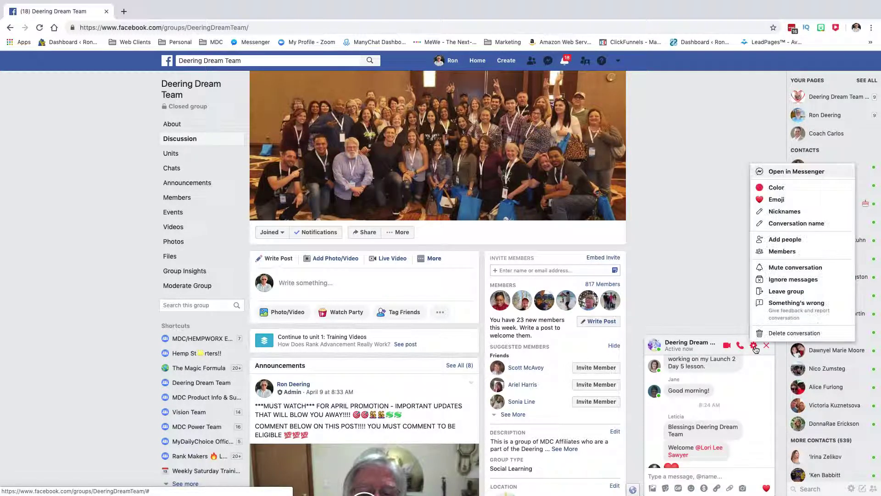
{"action": "left_click", "coordinate": [786, 241]}
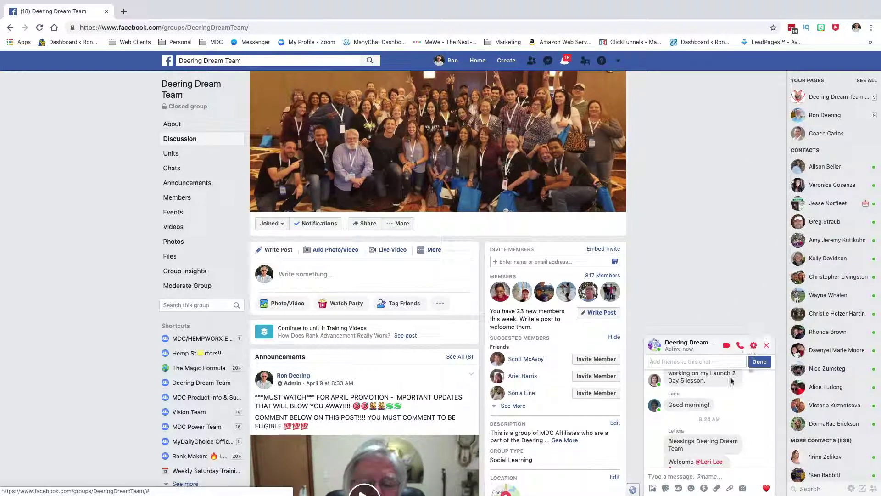
Dismiss the chat options and bring up an empty new group post draft.
{"action": "left_click", "coordinate": [666, 476]}
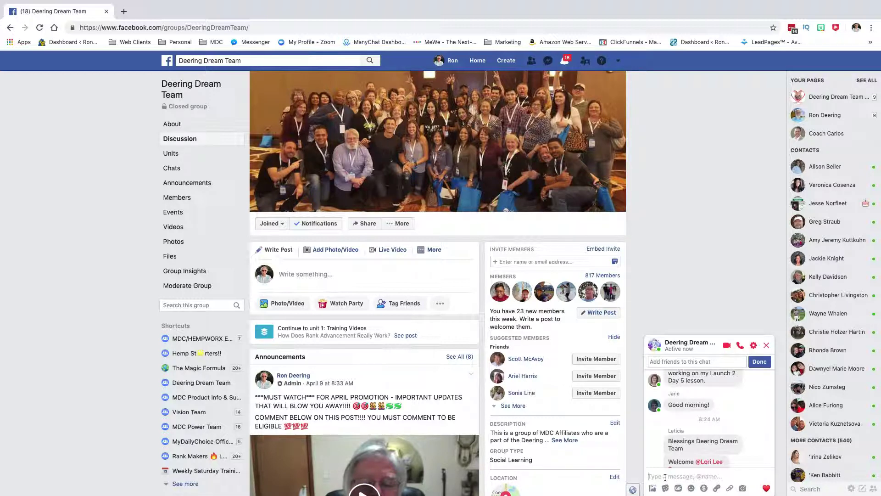
{"action": "left_click", "coordinate": [754, 347]}
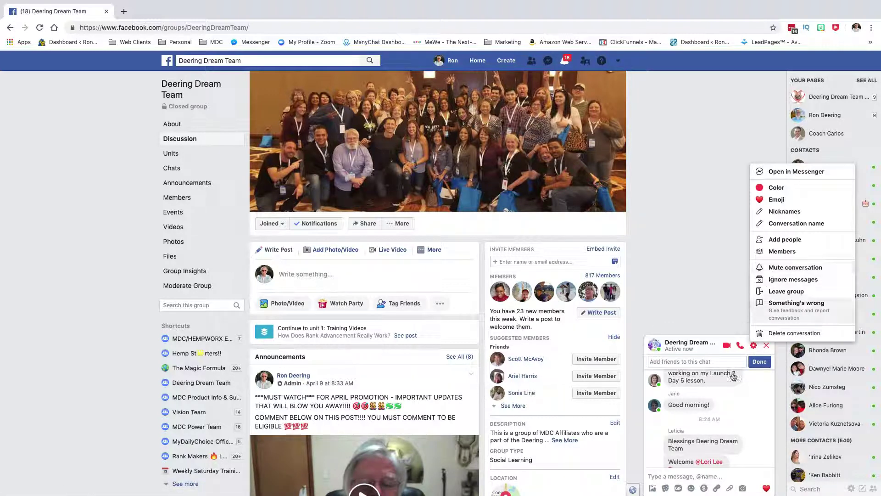
{"action": "left_click", "coordinate": [664, 476]}
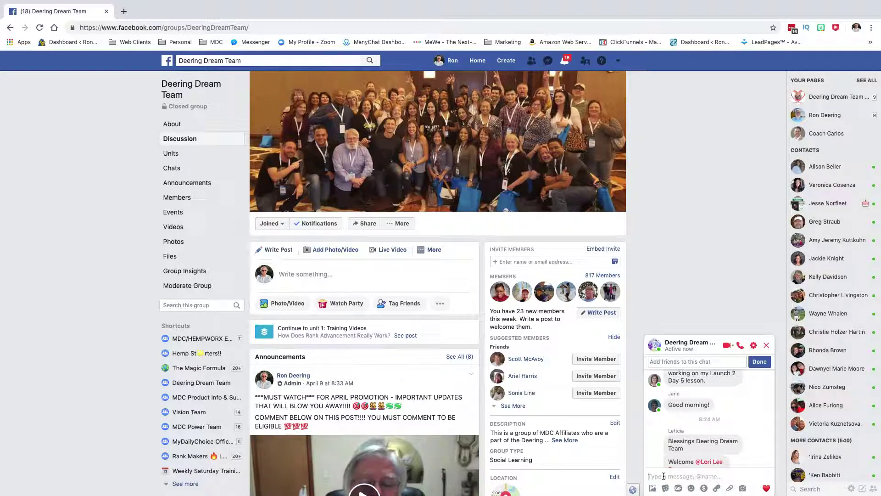
{"action": "left_click", "coordinate": [281, 274]}
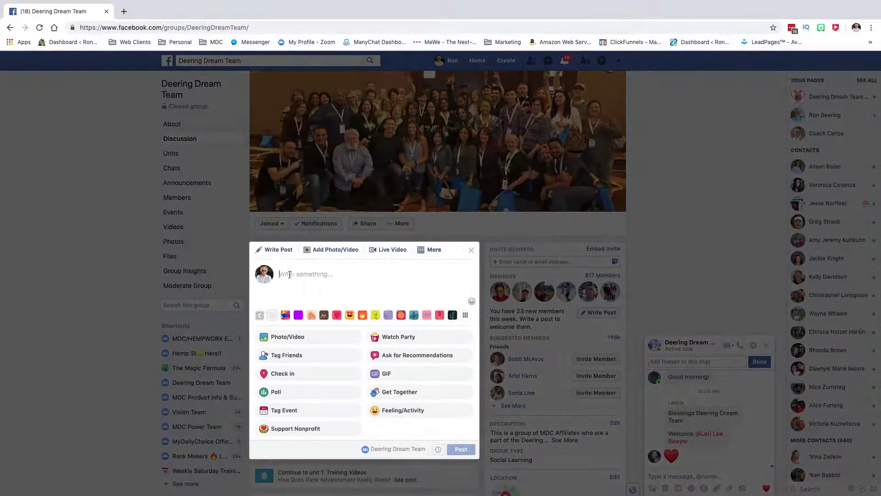
Discard the post draft and react with Love to the Please welcome post.
{"action": "left_click", "coordinate": [471, 250]}
{"action": "scroll", "coordinate": [334, 296], "scroll_direction": "down", "scroll_amount": 5}
{"action": "scroll", "coordinate": [335, 296], "scroll_direction": "down", "scroll_amount": 12}
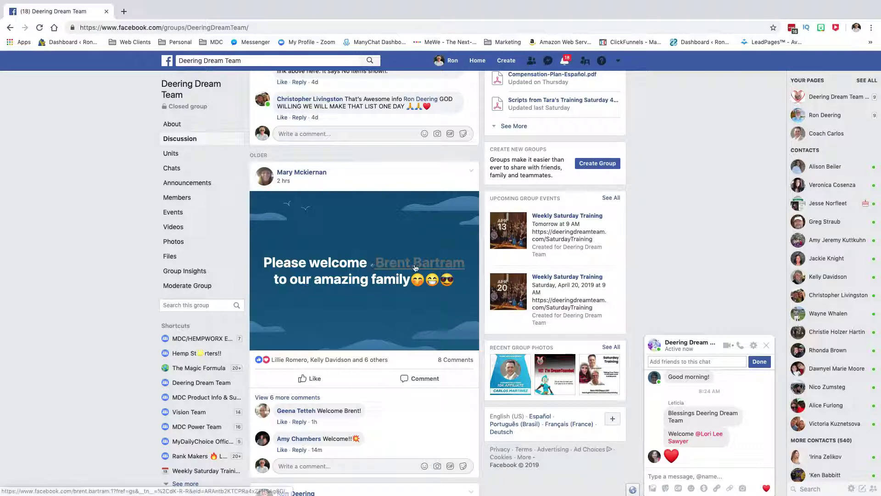
{"action": "mouse_move", "coordinate": [427, 271]}
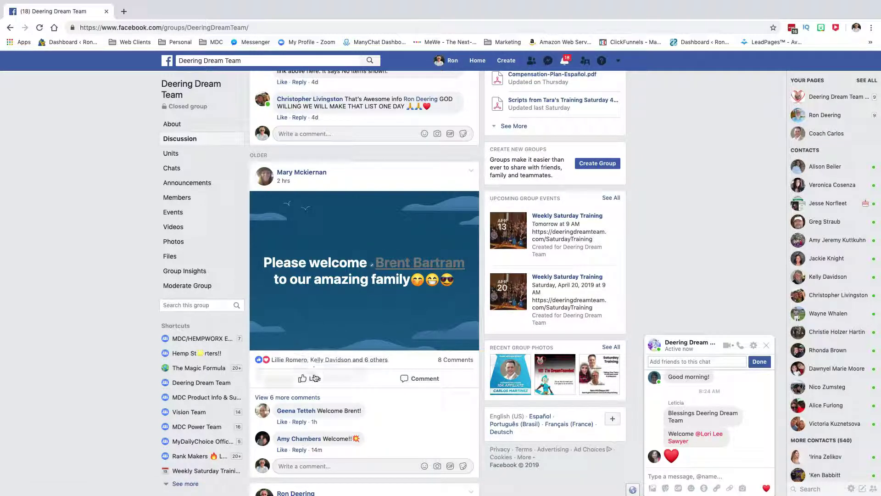
{"action": "mouse_move", "coordinate": [315, 378]}
{"action": "left_click", "coordinate": [278, 355]}
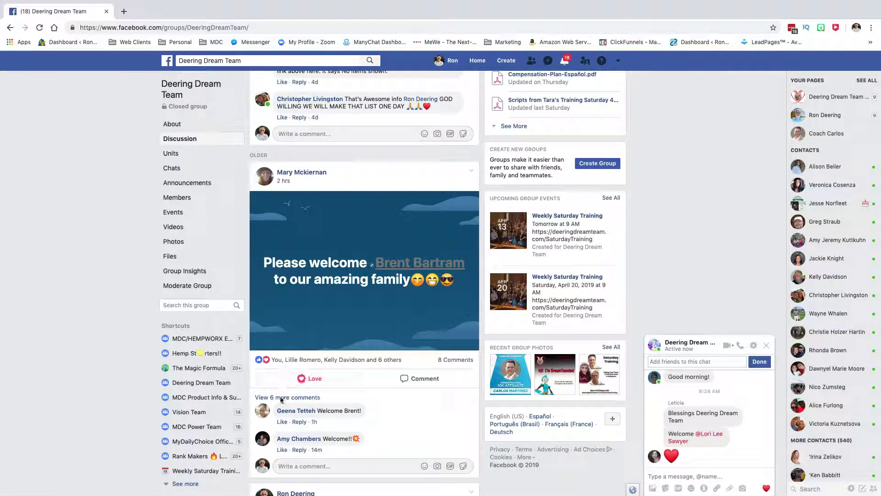
Post a comment welcoming the new member 'to this amazing family' on the welcome post.
{"action": "left_click", "coordinate": [294, 466]}
{"action": "type", "text": "Welcome Brent to this amazing family"}
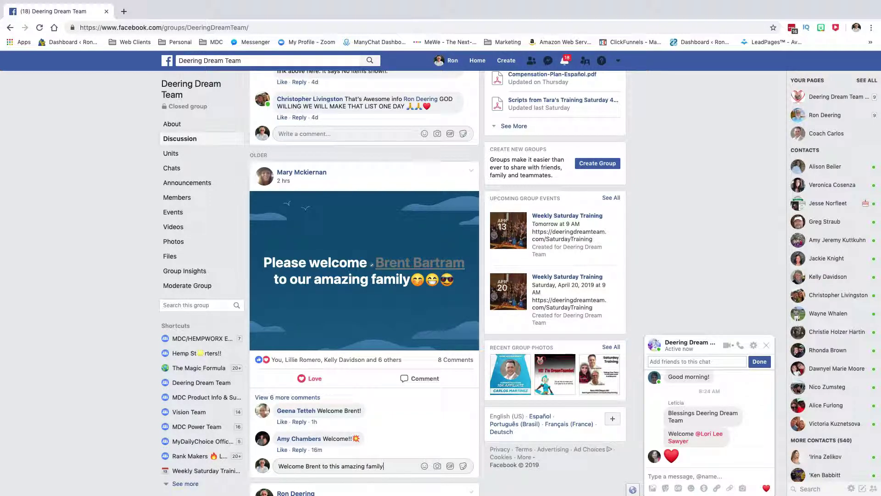
{"action": "key", "text": "Return"}
{"action": "scroll", "coordinate": [344, 414], "scroll_direction": "down", "scroll_amount": 2}
Close the Deering Dream Team chat window and scroll up to the April 2019 Dream Team Promotions post.
{"action": "scroll", "coordinate": [342, 414], "scroll_direction": "down", "scroll_amount": 4}
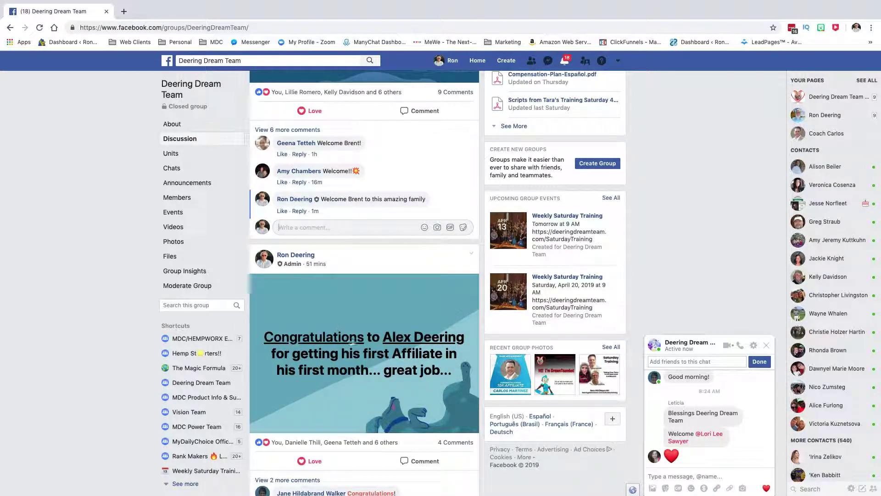
{"action": "scroll", "coordinate": [348, 348], "scroll_direction": "up", "scroll_amount": 1}
{"action": "scroll", "coordinate": [348, 348], "scroll_direction": "down", "scroll_amount": 1}
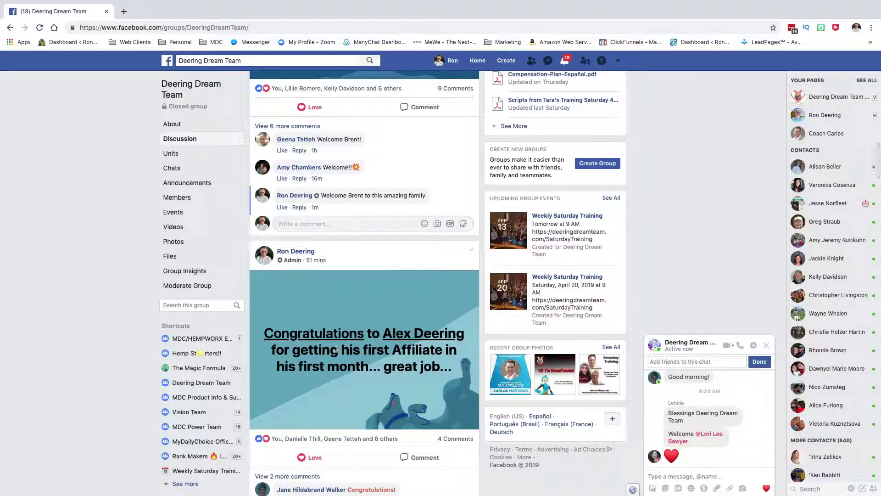
{"action": "scroll", "coordinate": [390, 369], "scroll_direction": "down", "scroll_amount": 2}
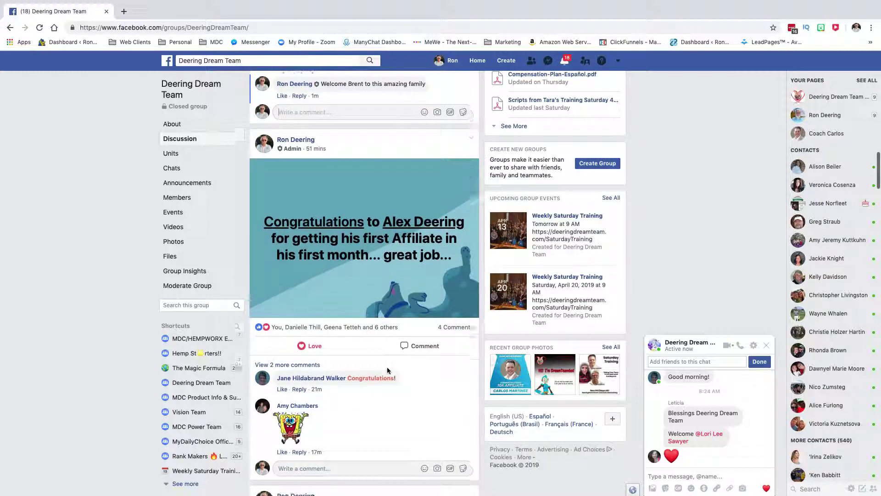
{"action": "scroll", "coordinate": [363, 370], "scroll_direction": "up", "scroll_amount": 4}
{"action": "scroll", "coordinate": [363, 371], "scroll_direction": "up", "scroll_amount": 4}
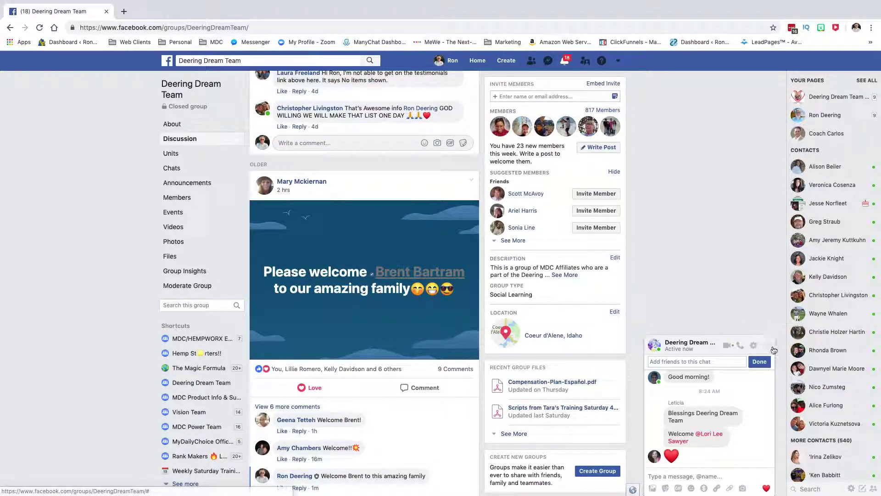
{"action": "left_click", "coordinate": [774, 349]}
{"action": "scroll", "coordinate": [377, 290], "scroll_direction": "up", "scroll_amount": 1}
{"action": "scroll", "coordinate": [376, 290], "scroll_direction": "up", "scroll_amount": 7}
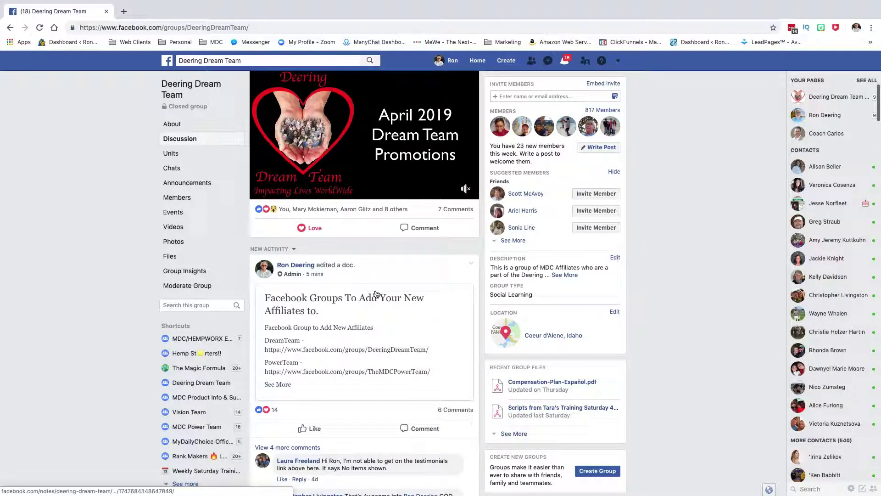